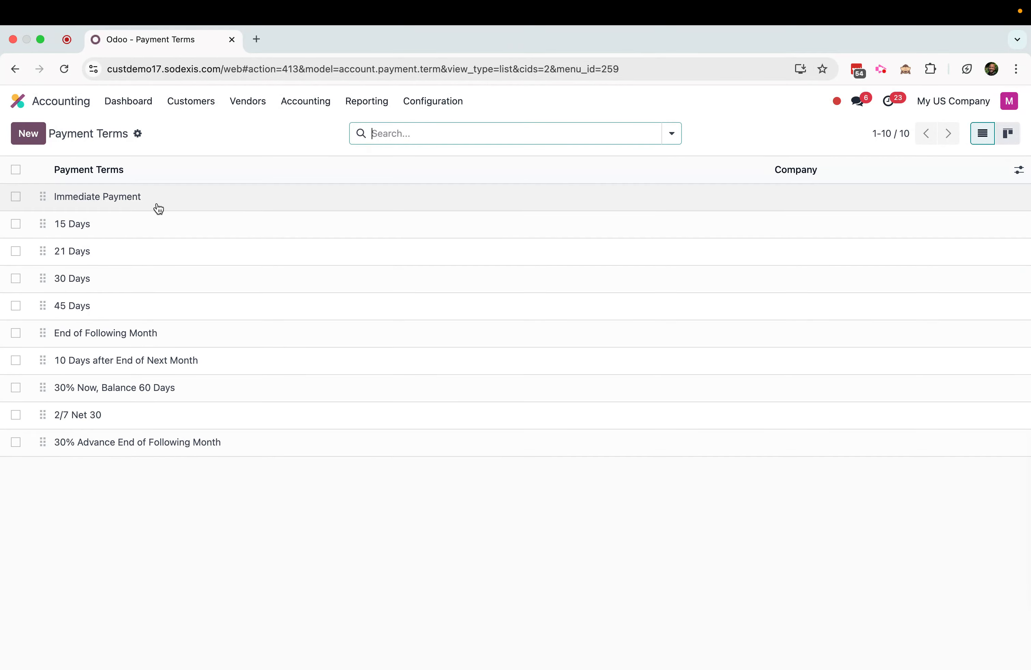
Review the due terms and installment previews of the Immediate Payment and 30 Days payment terms
click(157, 206)
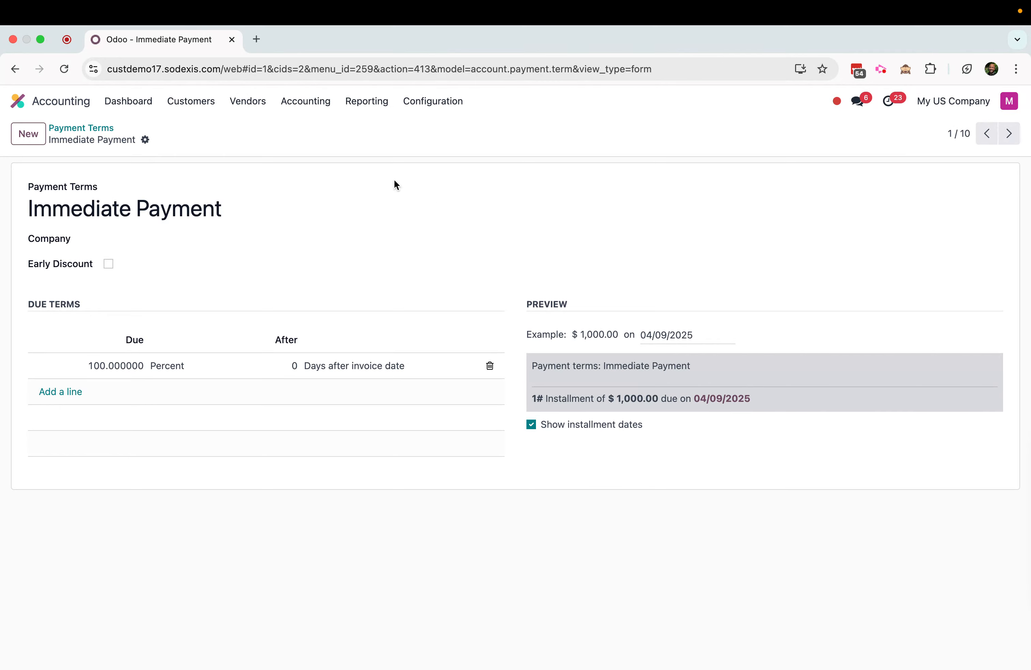
click(90, 127)
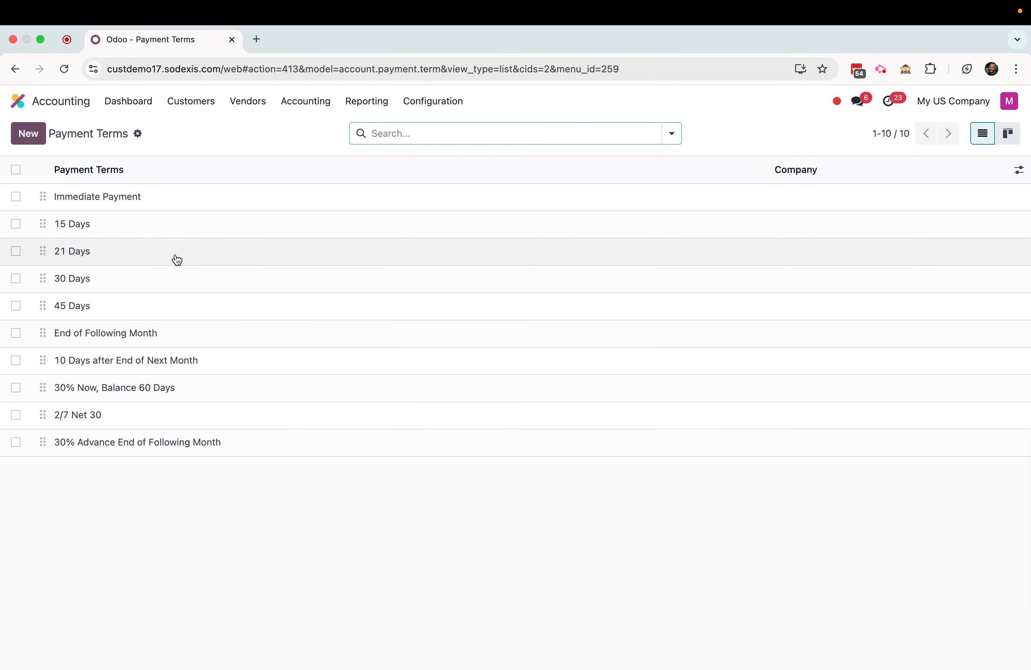
click(116, 284)
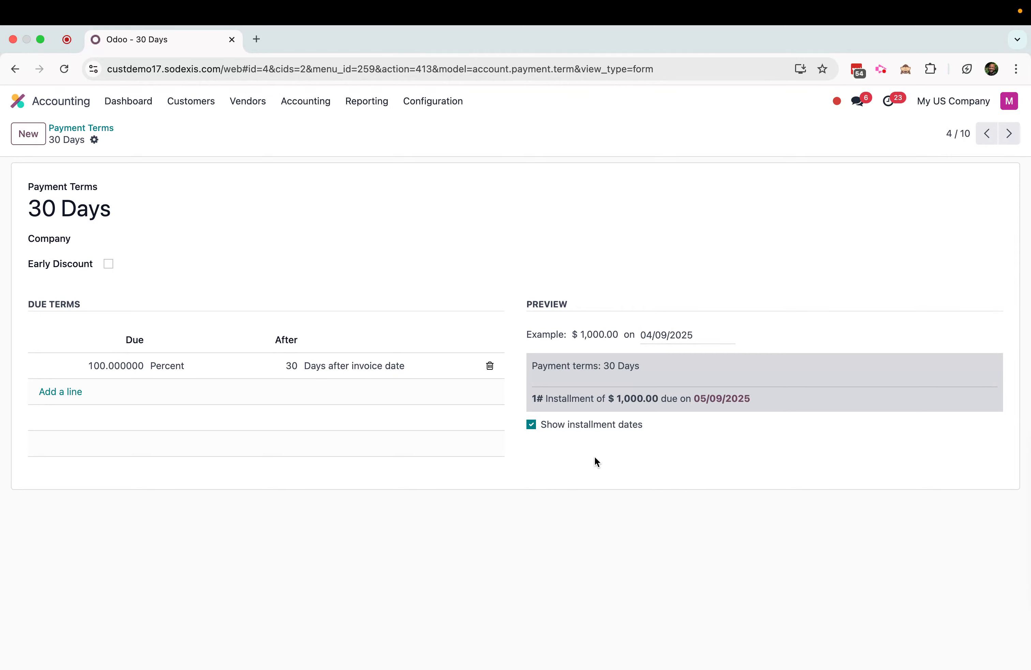
click(102, 128)
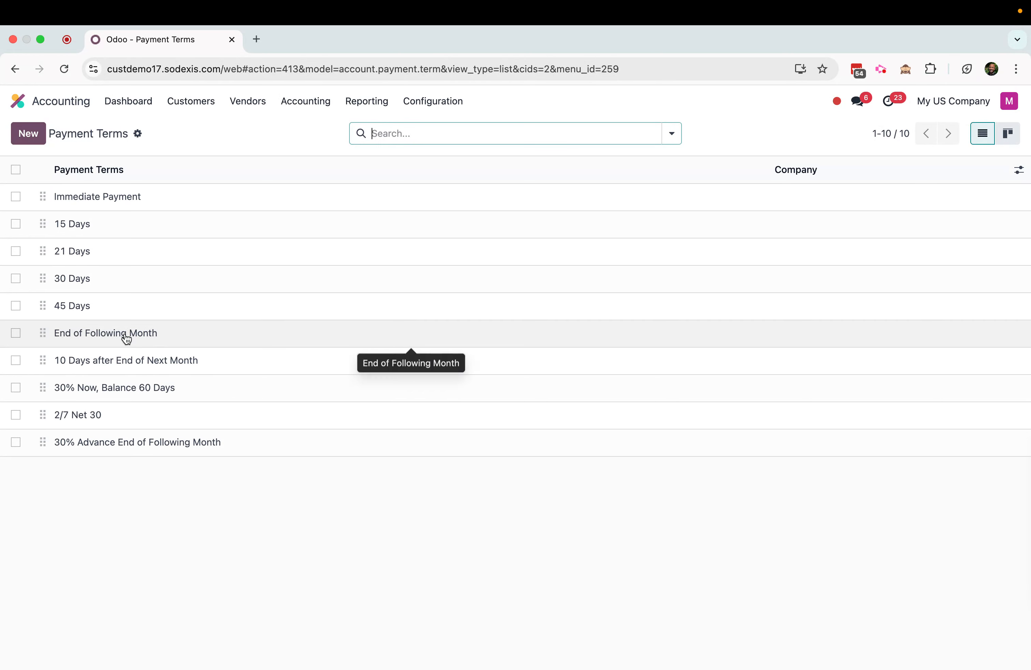
Review the End of Following Month payment term and the timing options available for its due line
click(126, 339)
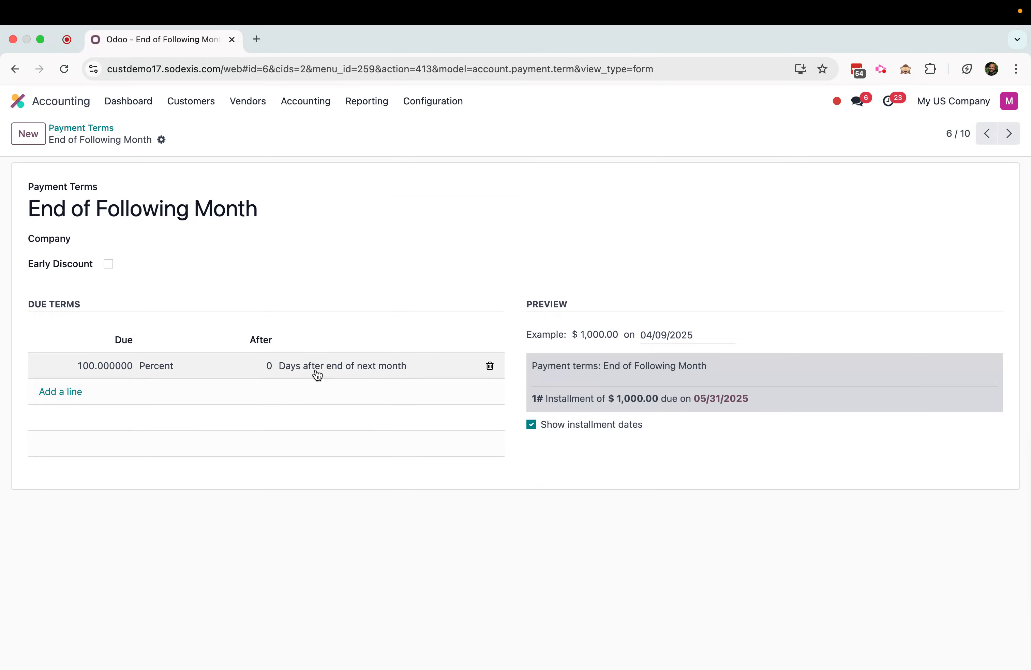
click(383, 369)
click(400, 369)
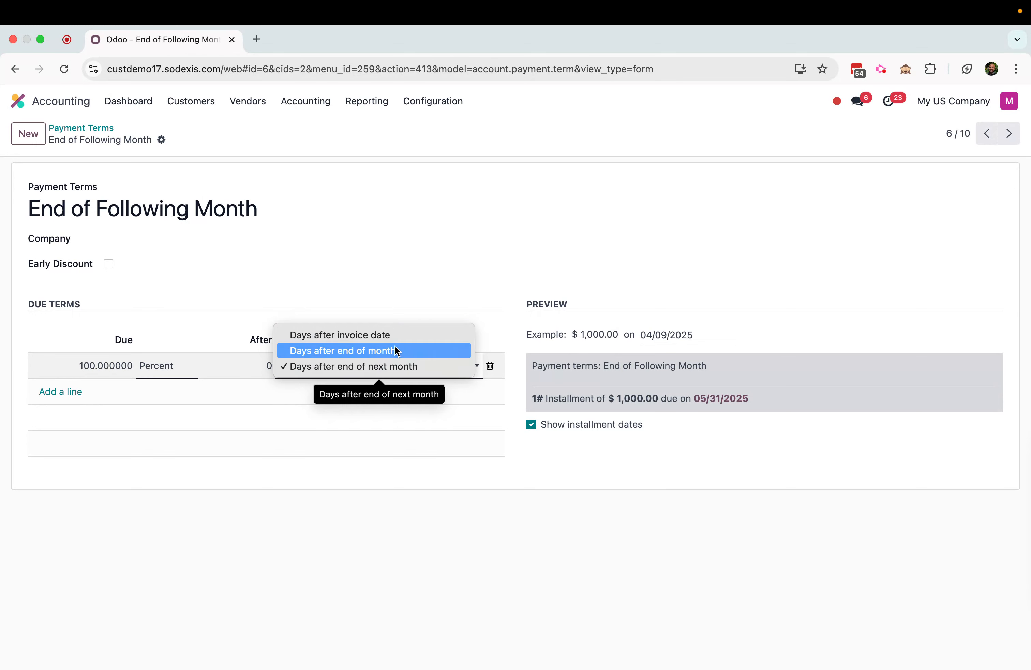
click(372, 284)
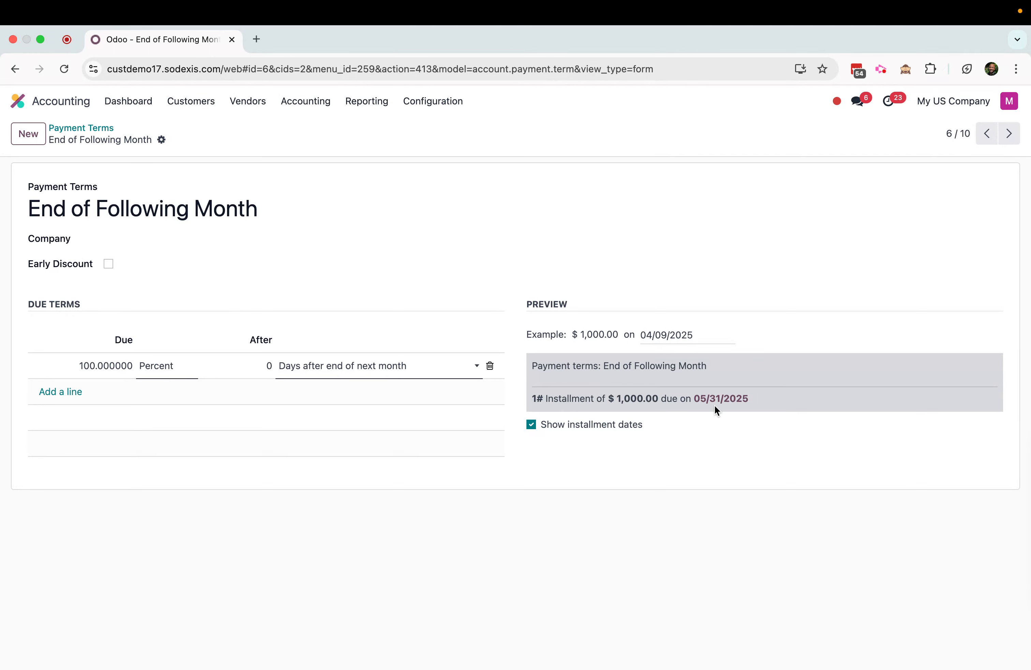
click(76, 128)
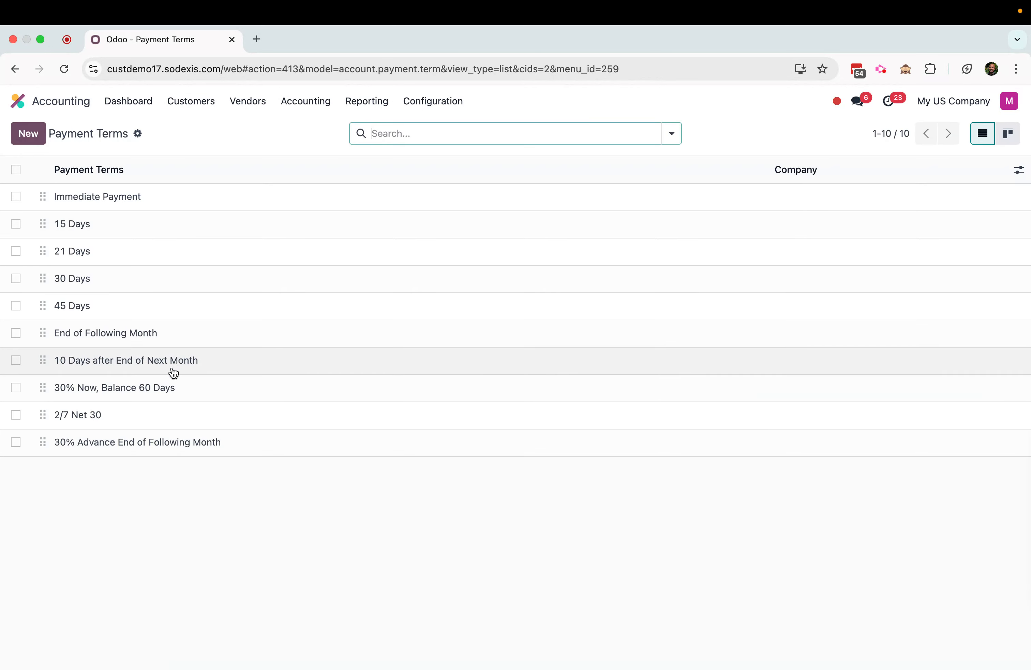
Review the installments of 30% Now, Balance 60 Days and the early discount and reduced tax options of 2/7 Net 30
click(101, 388)
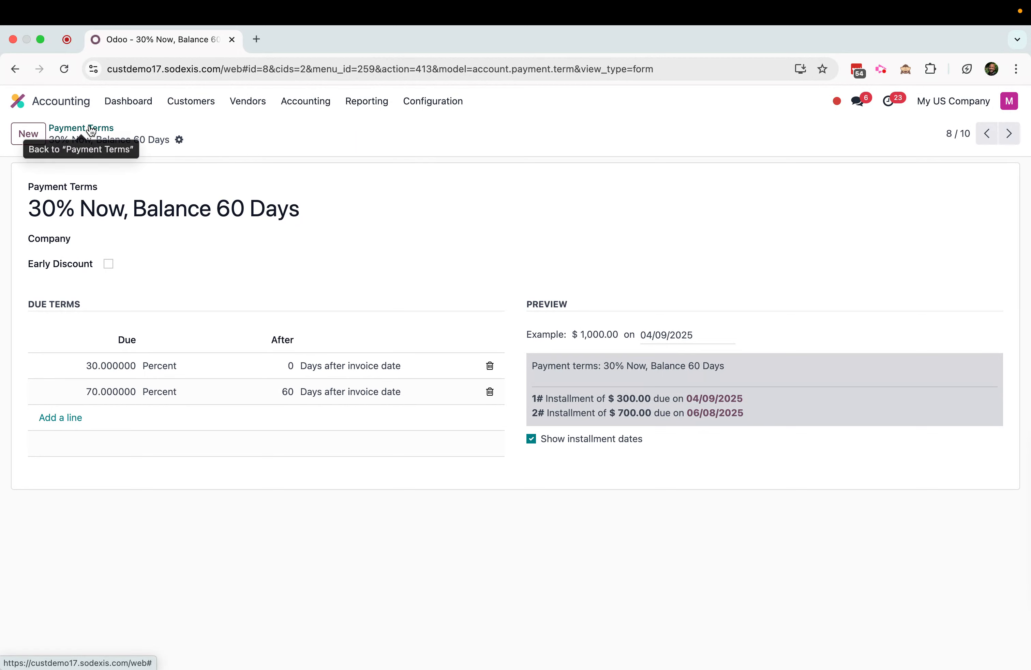
click(109, 128)
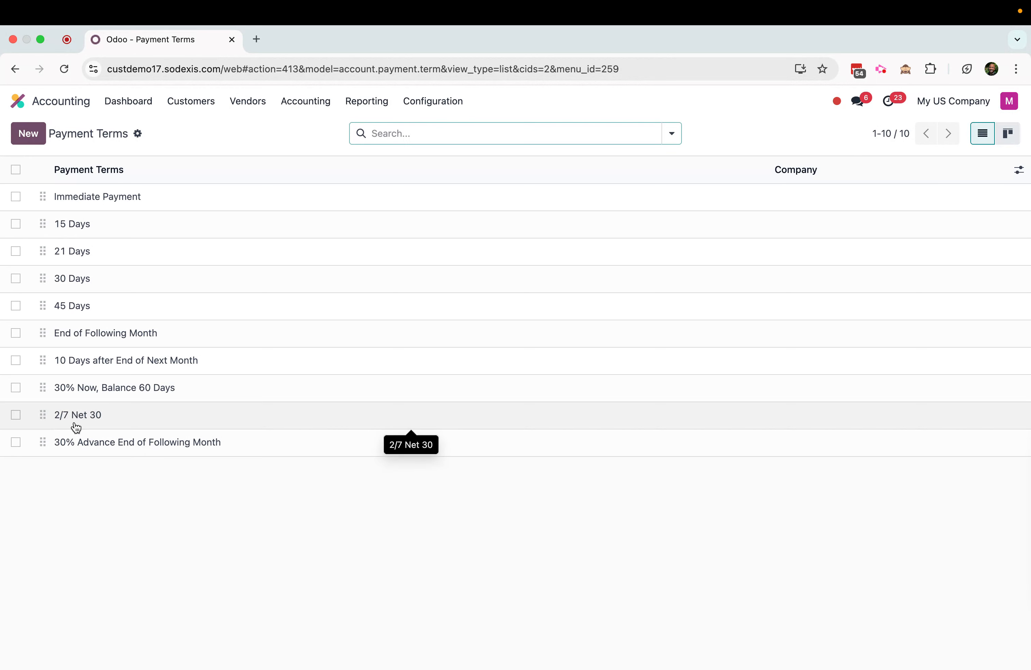
click(132, 423)
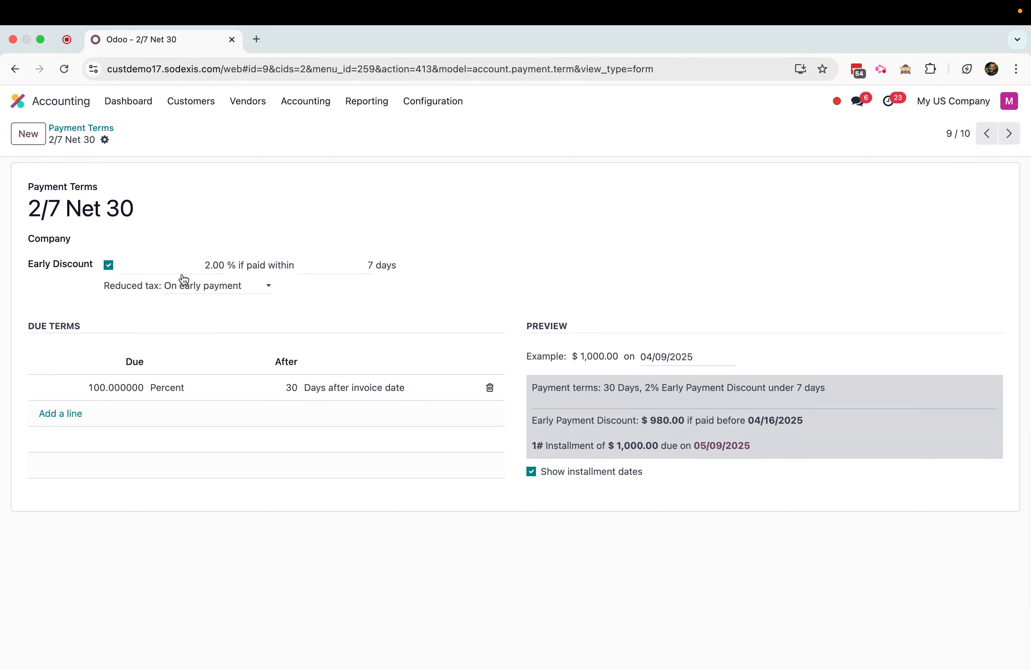
click(233, 290)
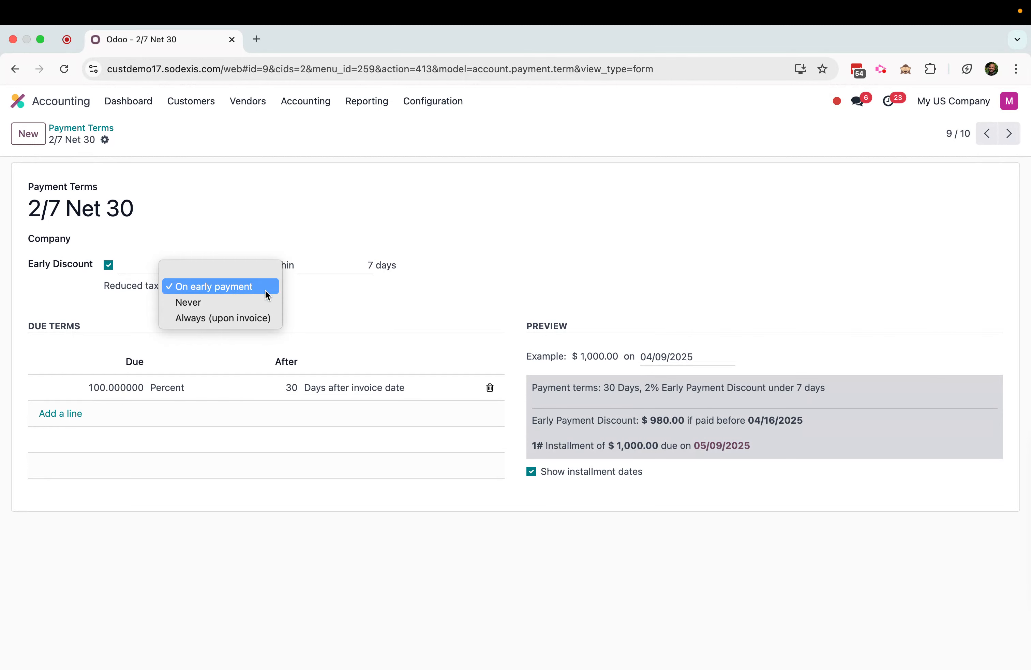
click(341, 308)
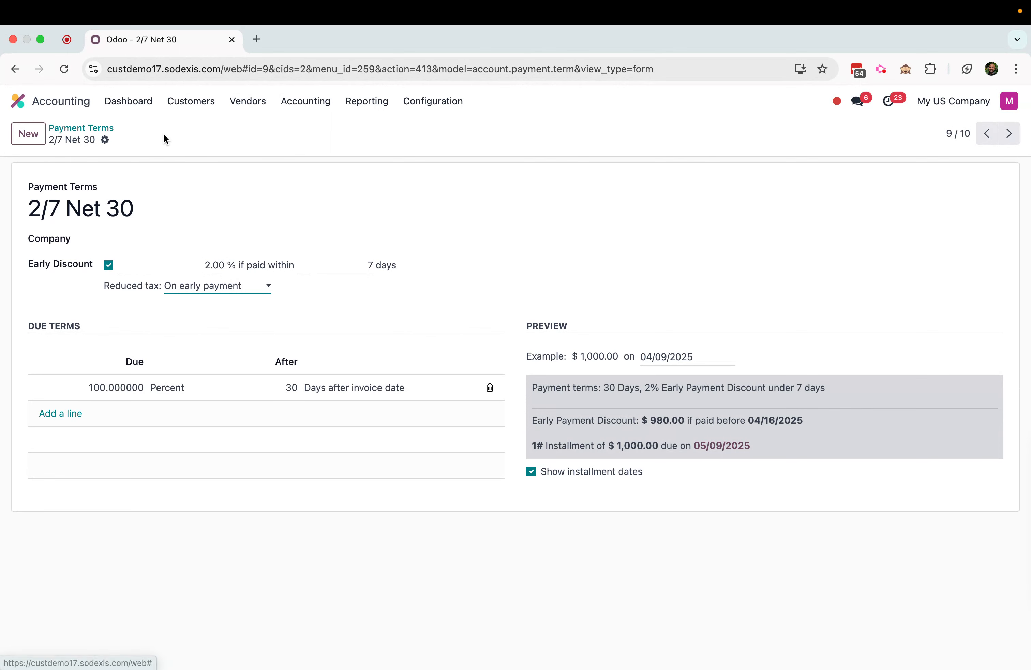
click(107, 128)
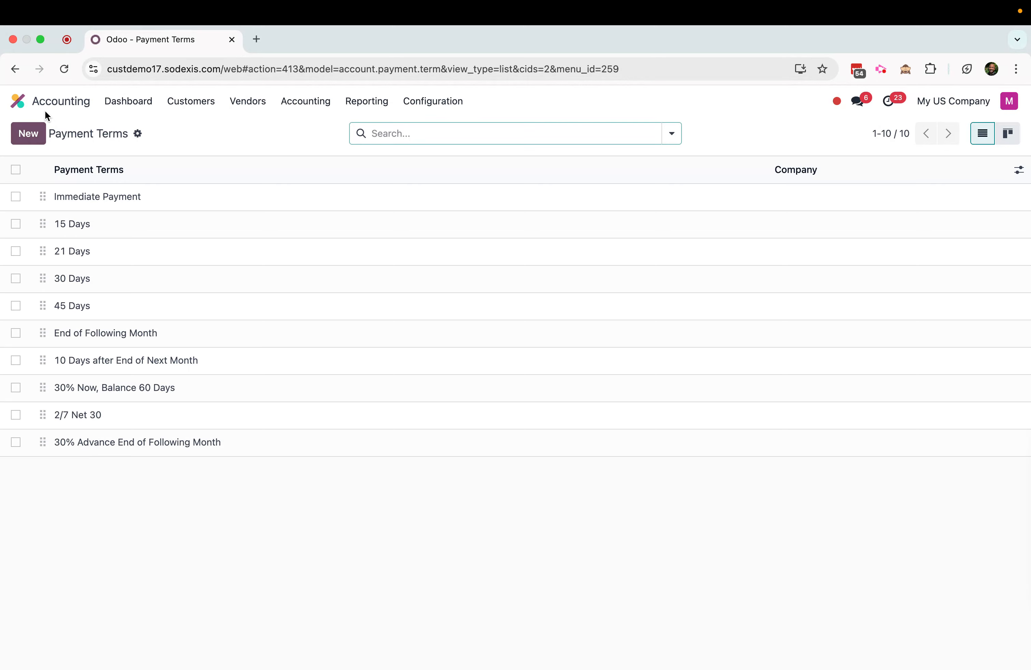
In Contacts, open the first contact and examine its sales payment terms and the payment terms available for purchases
click(43, 101)
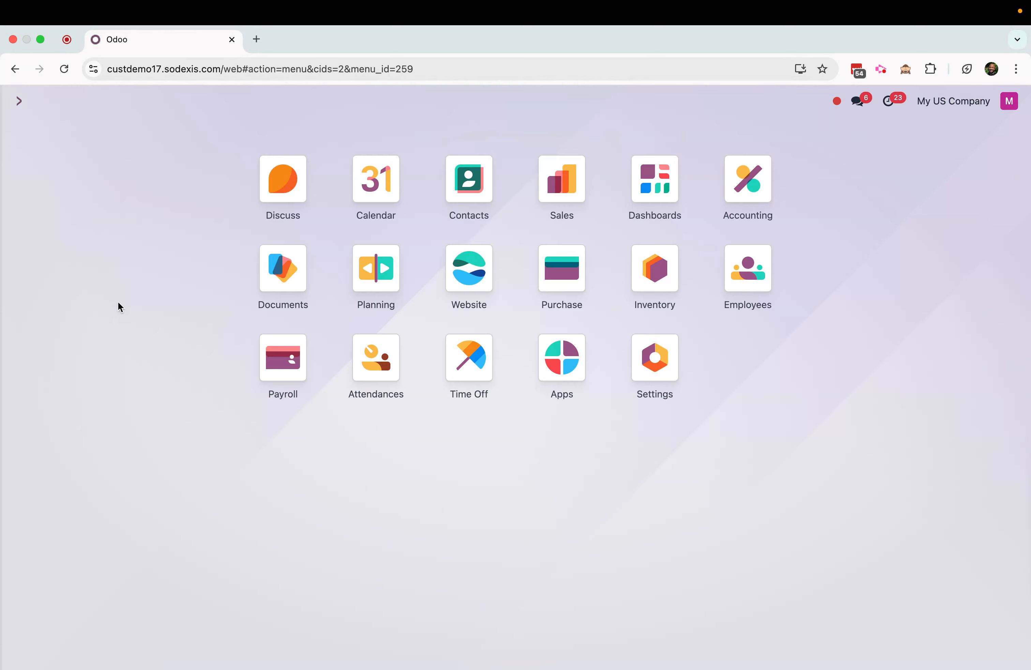
click(478, 196)
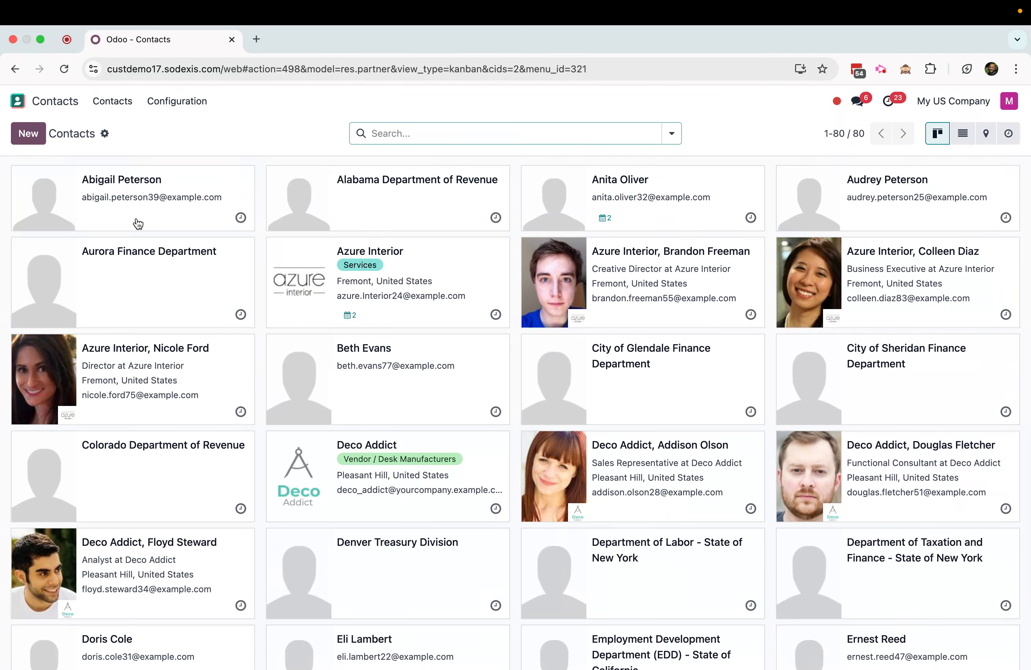
click(139, 224)
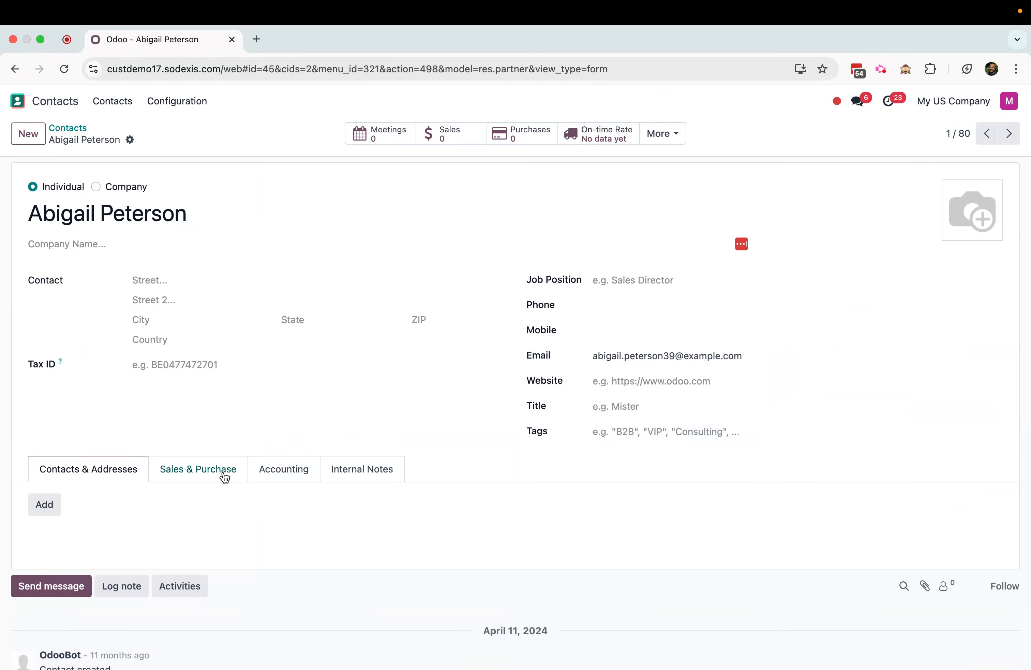
click(207, 478)
scroll(424, 414, down, 2)
scroll(424, 413, down, 3)
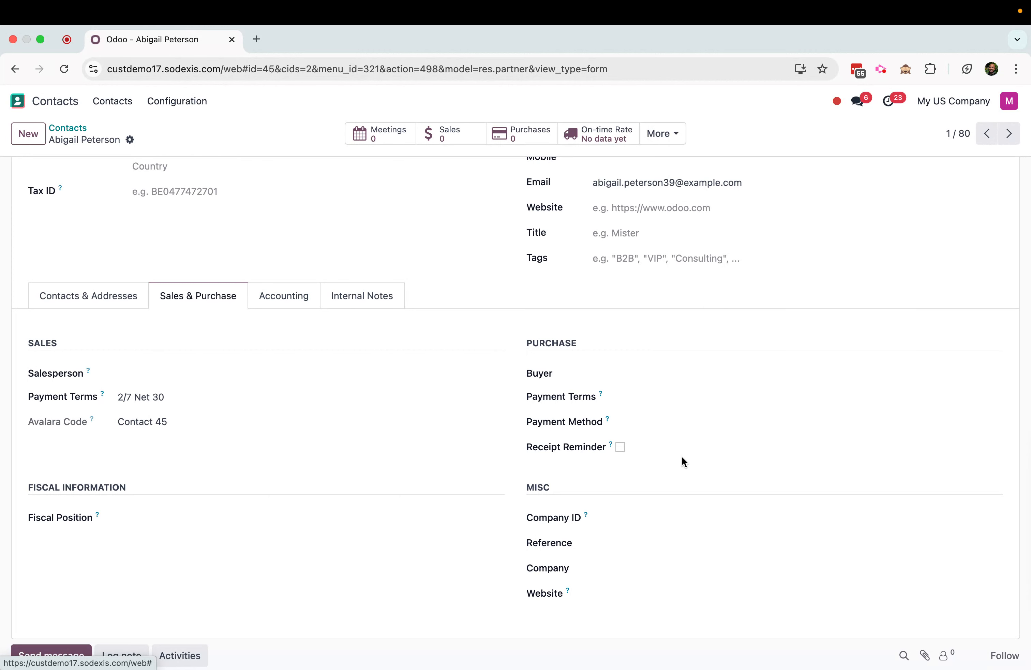
click(641, 395)
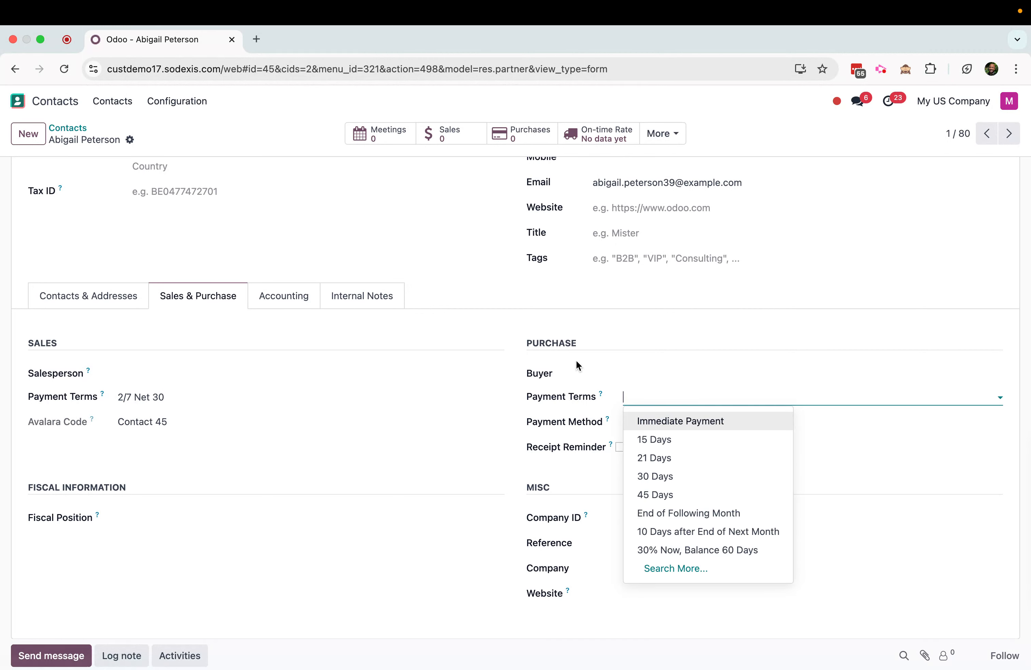
click(650, 337)
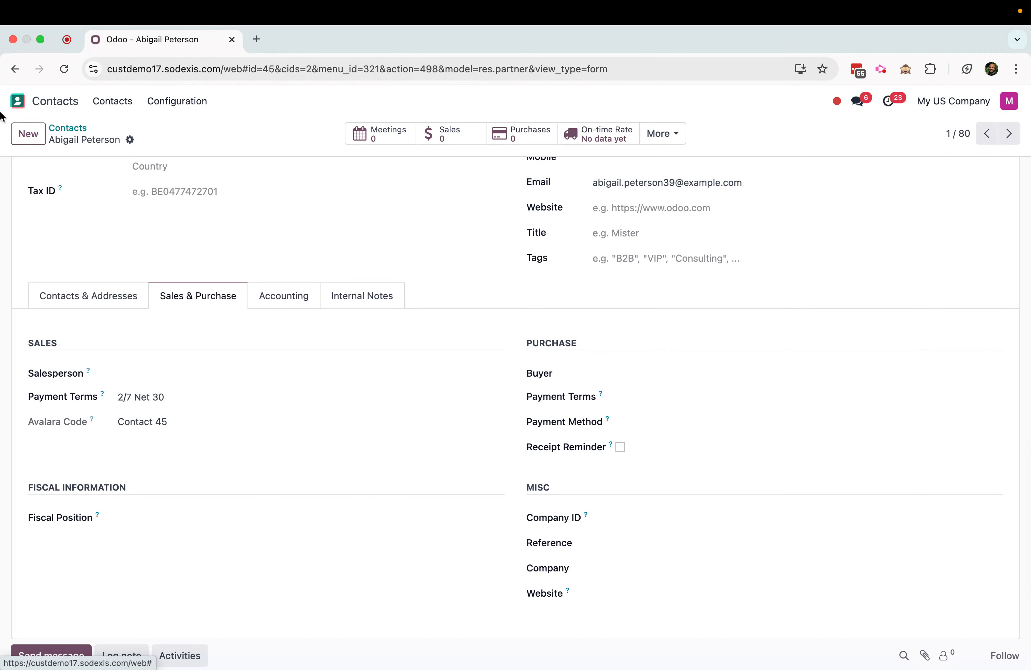
Create a new quotation in Sales and choose the contact with the 2/7 Net 30 terms as customer
click(13, 101)
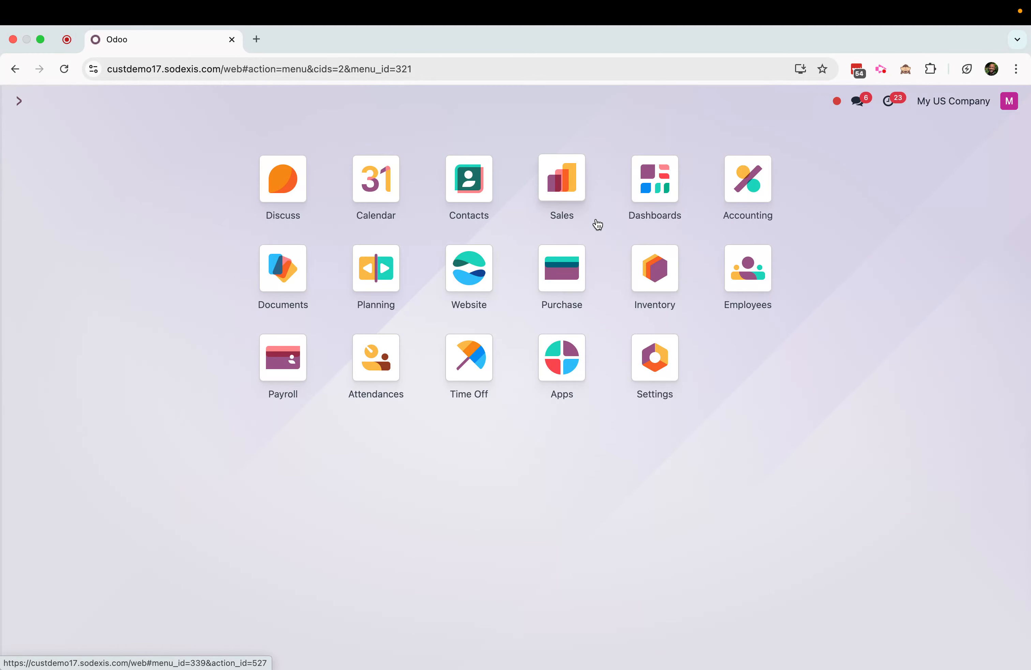
click(566, 183)
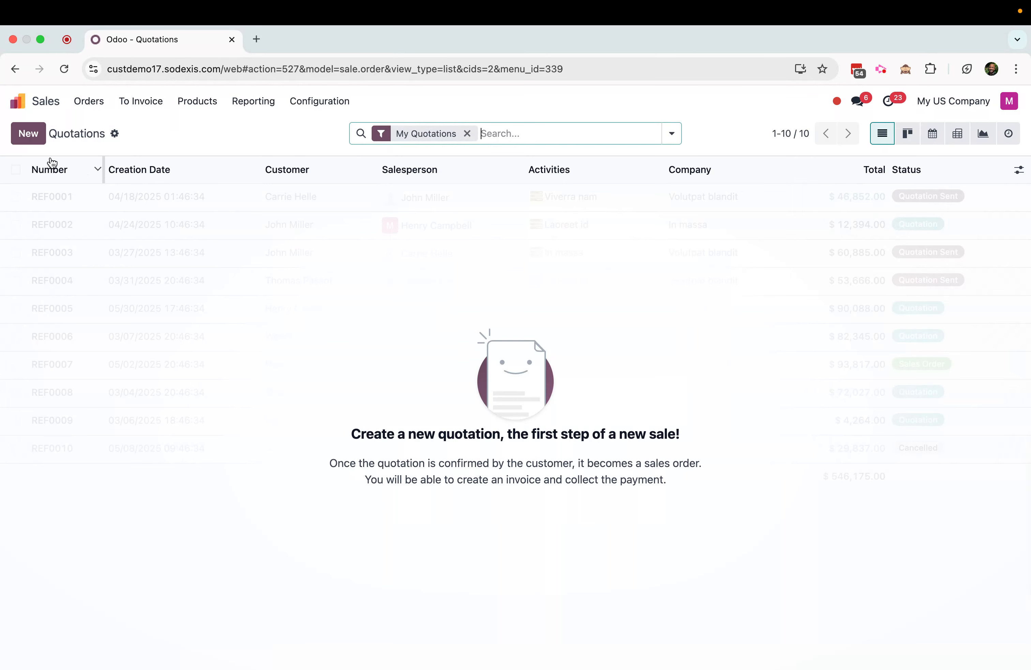
click(29, 134)
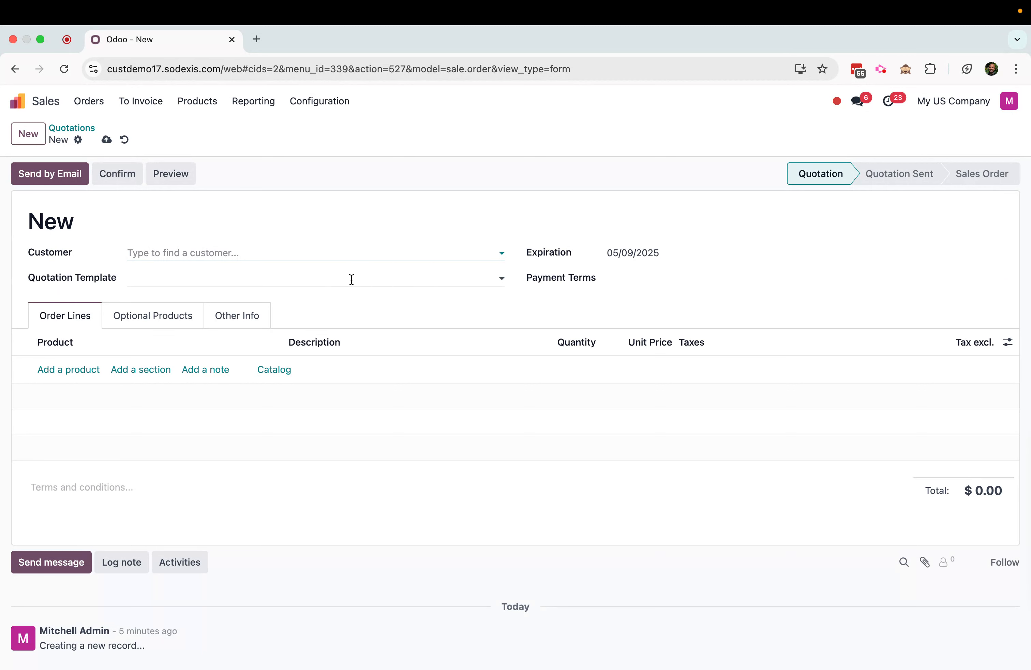
text(Abigail)
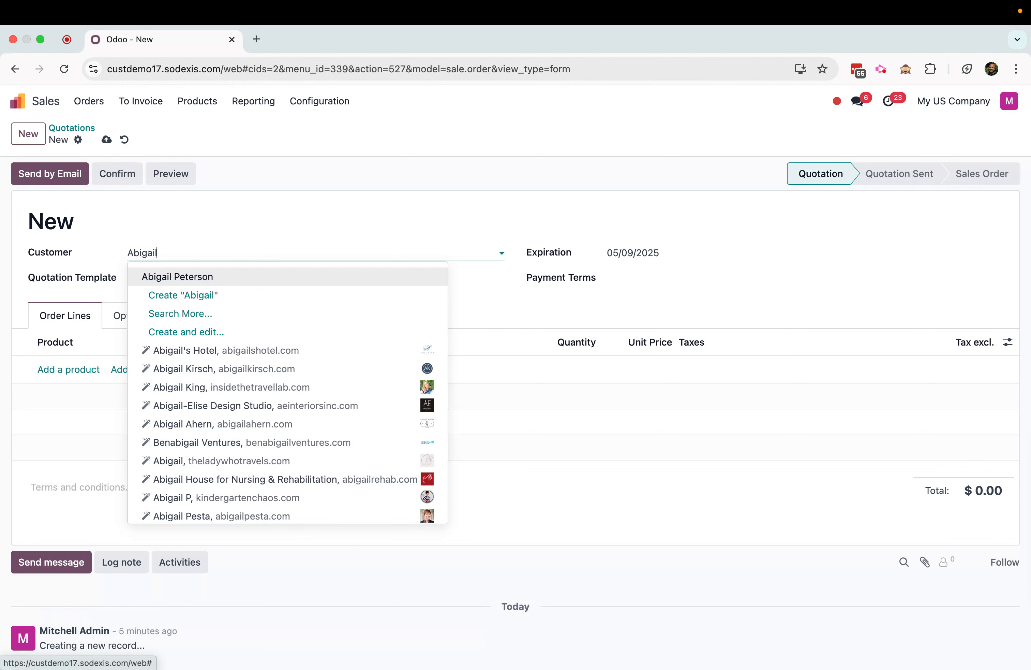
click(185, 276)
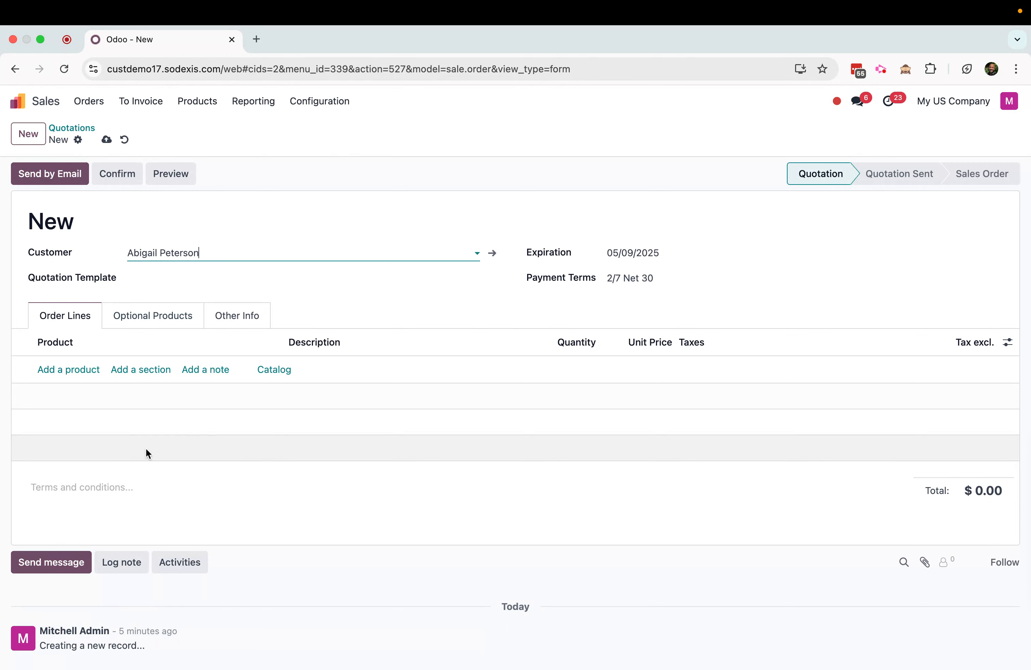
Add [E-COM11] Cabinet with Doors at a unit price of 100 without tax, and confirm the quotation
click(68, 369)
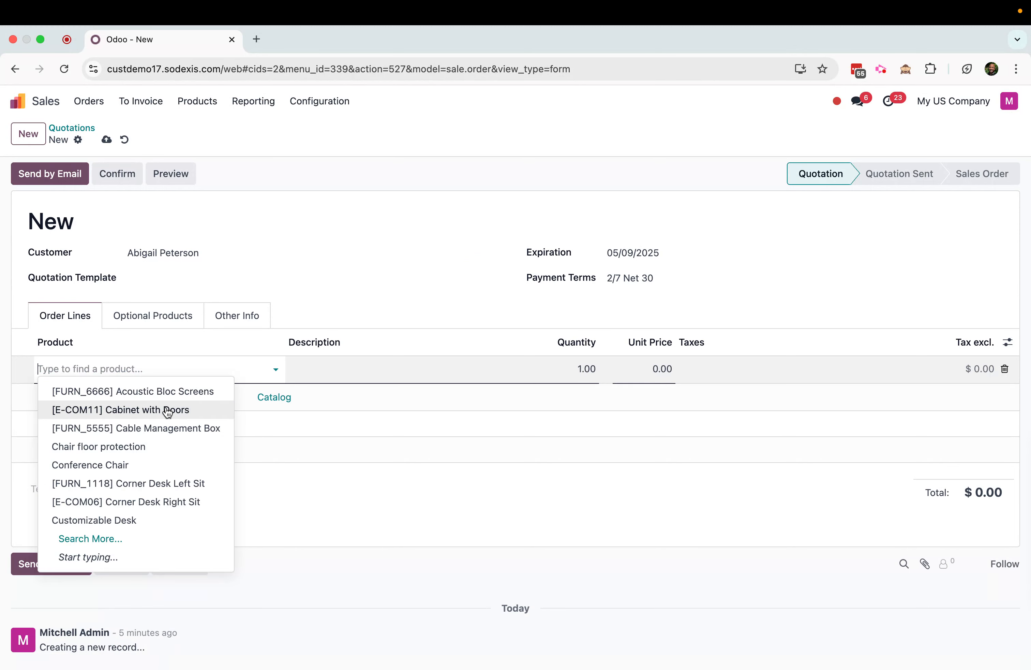
click(203, 408)
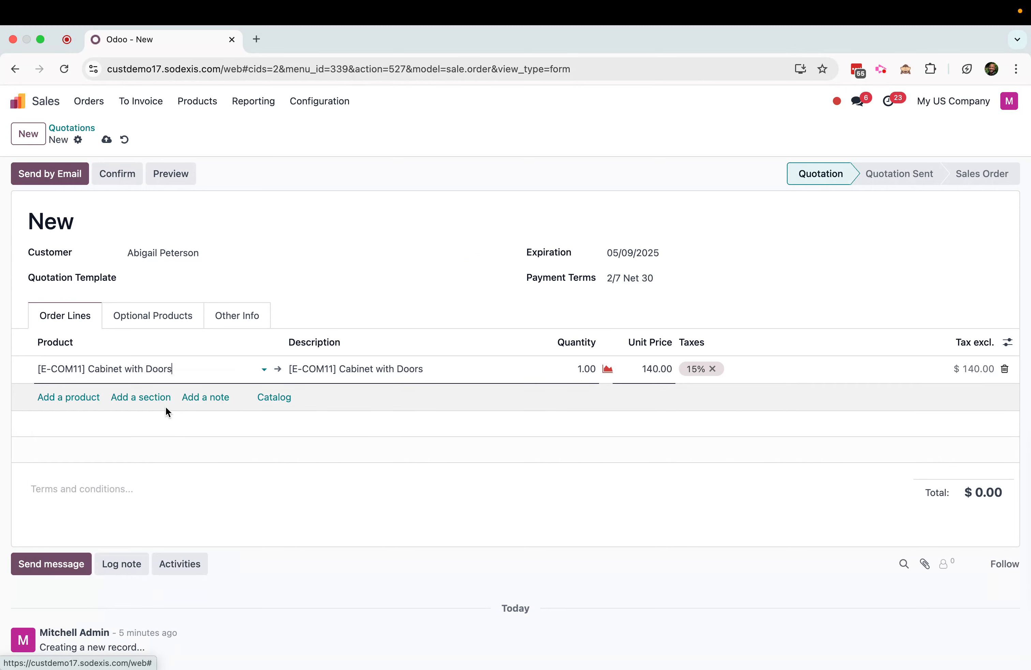
click(643, 369)
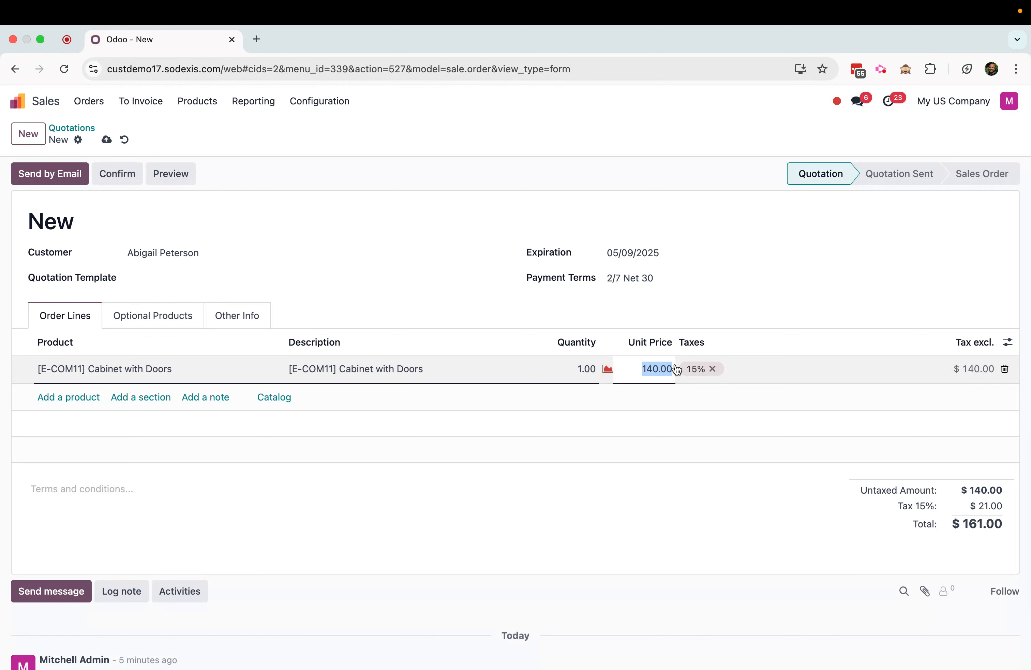
text(10)
click(712, 370)
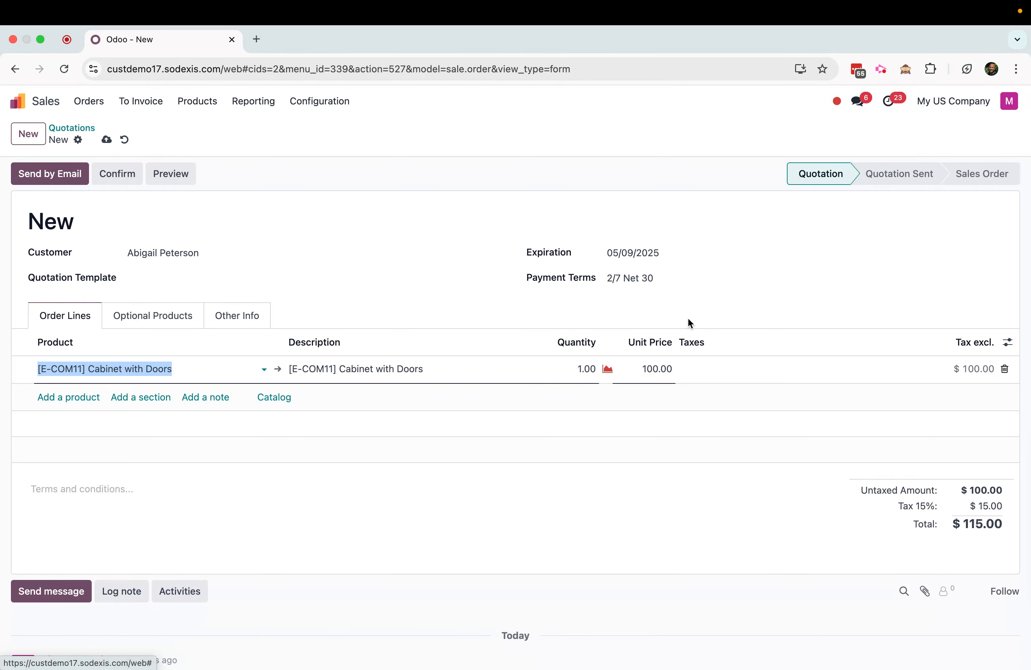
click(463, 307)
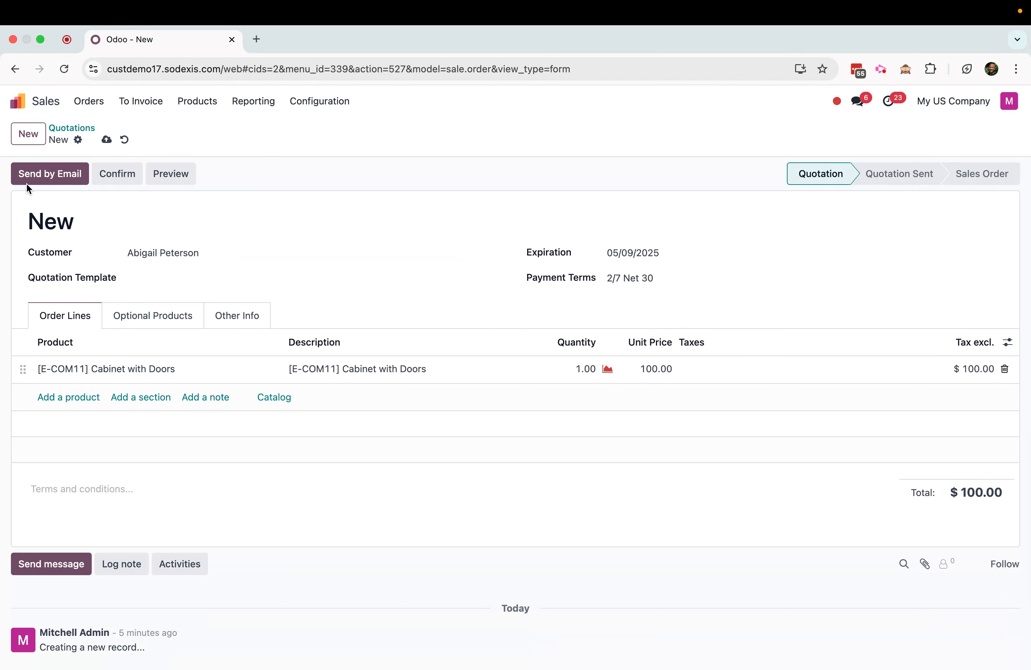
click(104, 177)
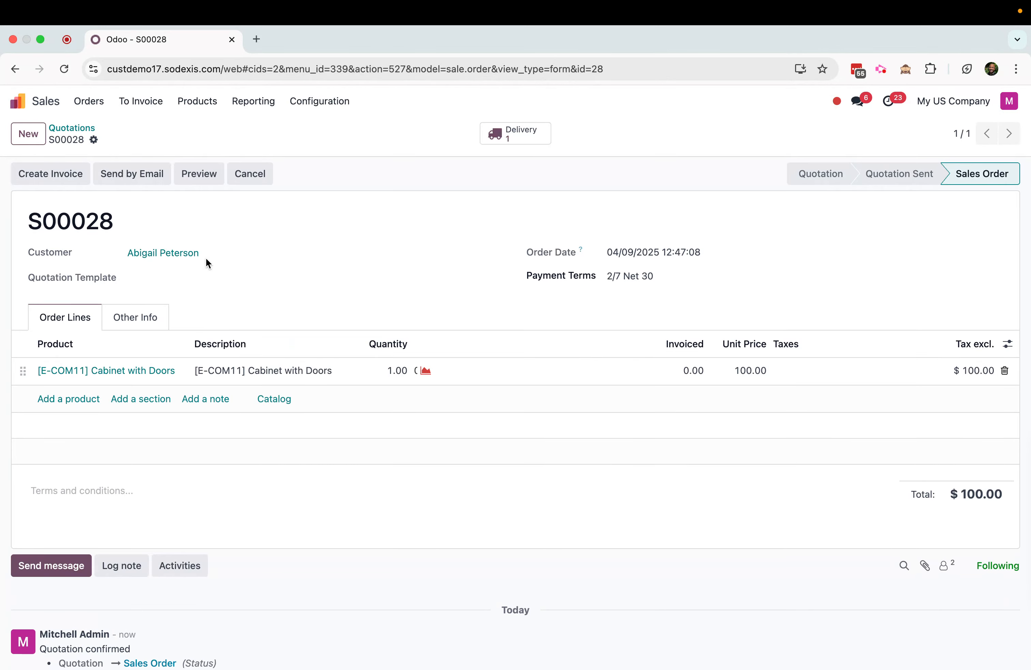
Check availability on the sales order's delivery and set the Cabinet with Doors quantity to 1
click(544, 135)
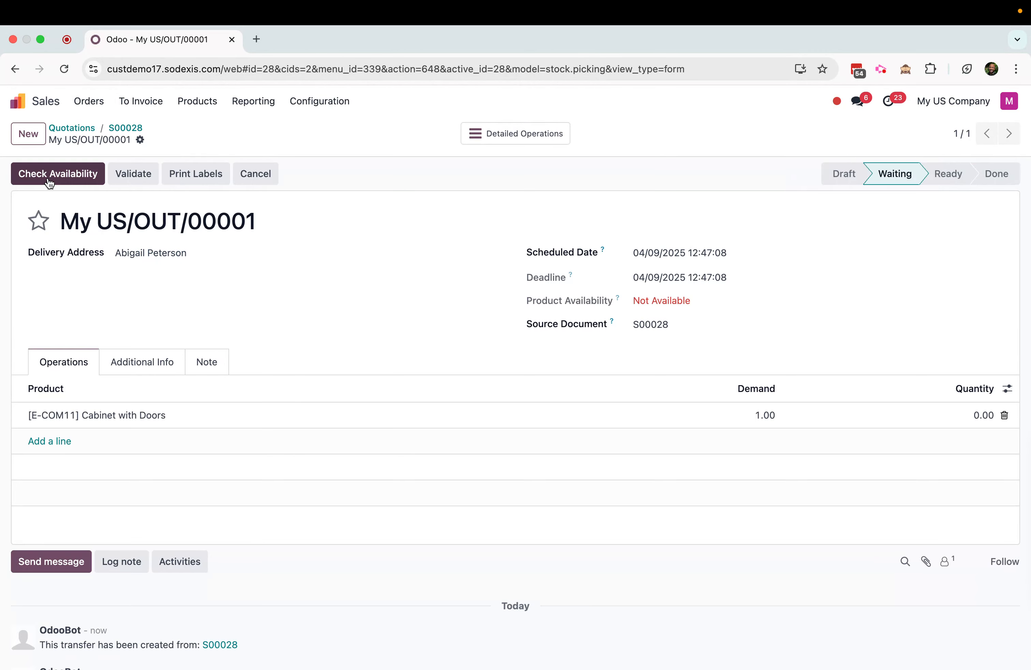
click(91, 174)
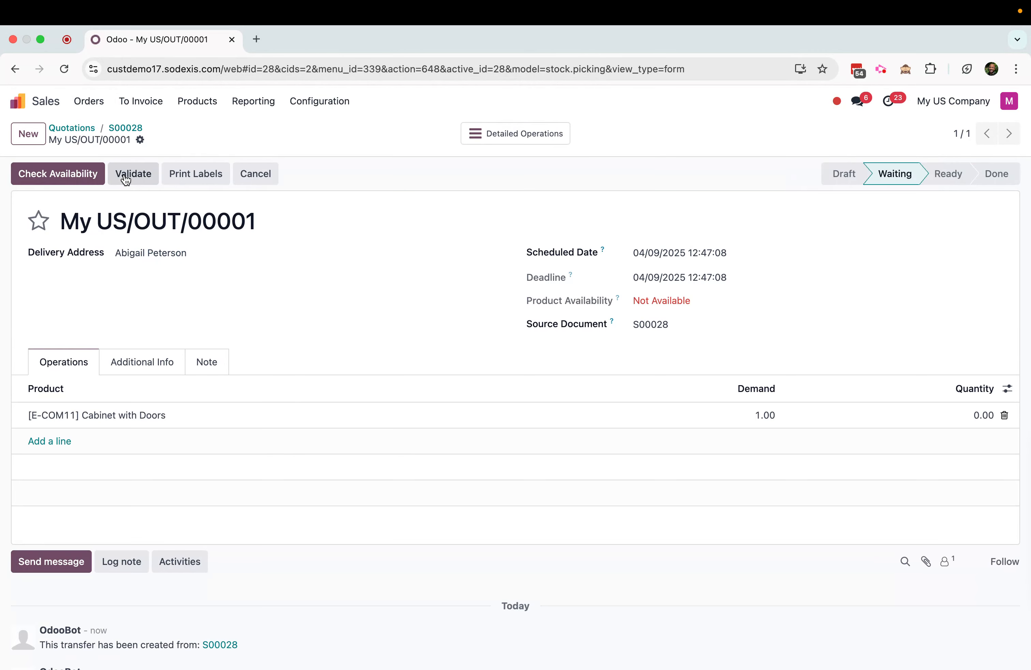
click(974, 415)
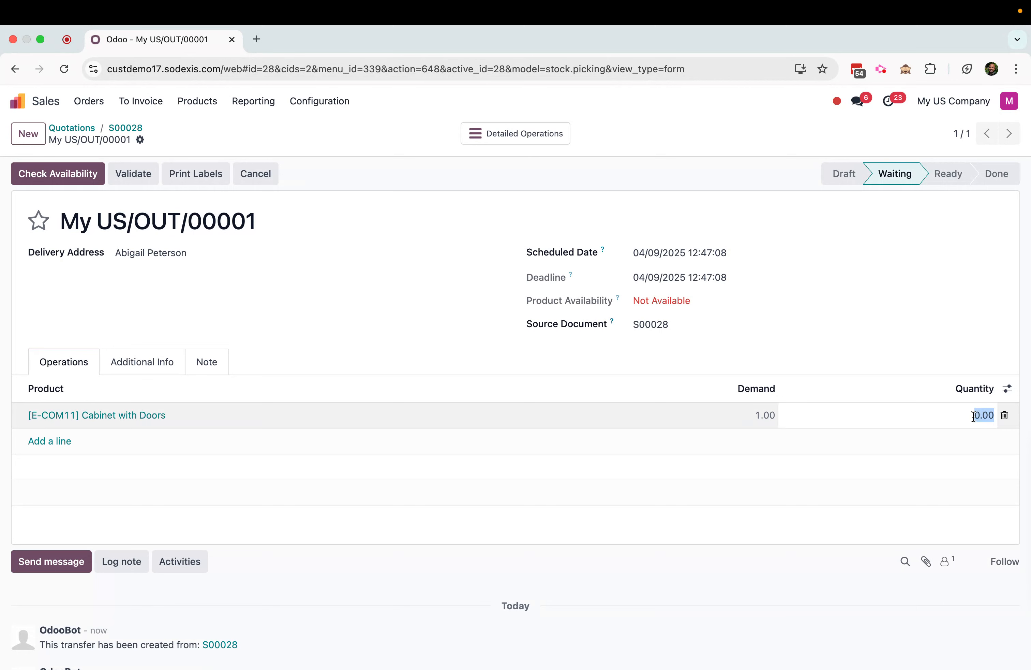
text(1)
click(779, 331)
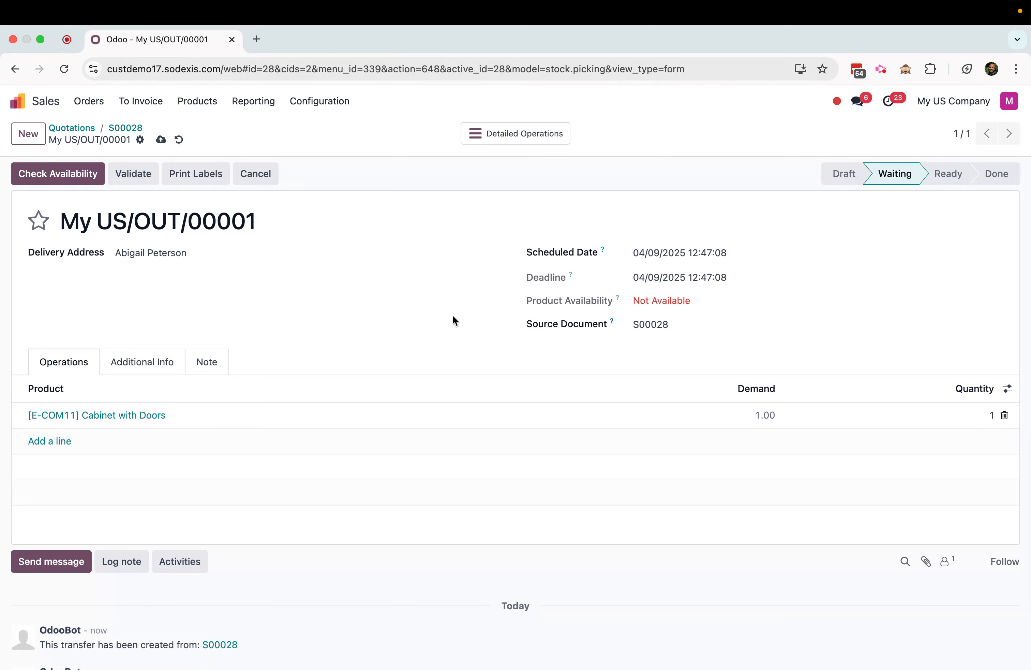
Validate the Cabinet with Doors delivery and create a regular draft invoice from its sales order
click(120, 172)
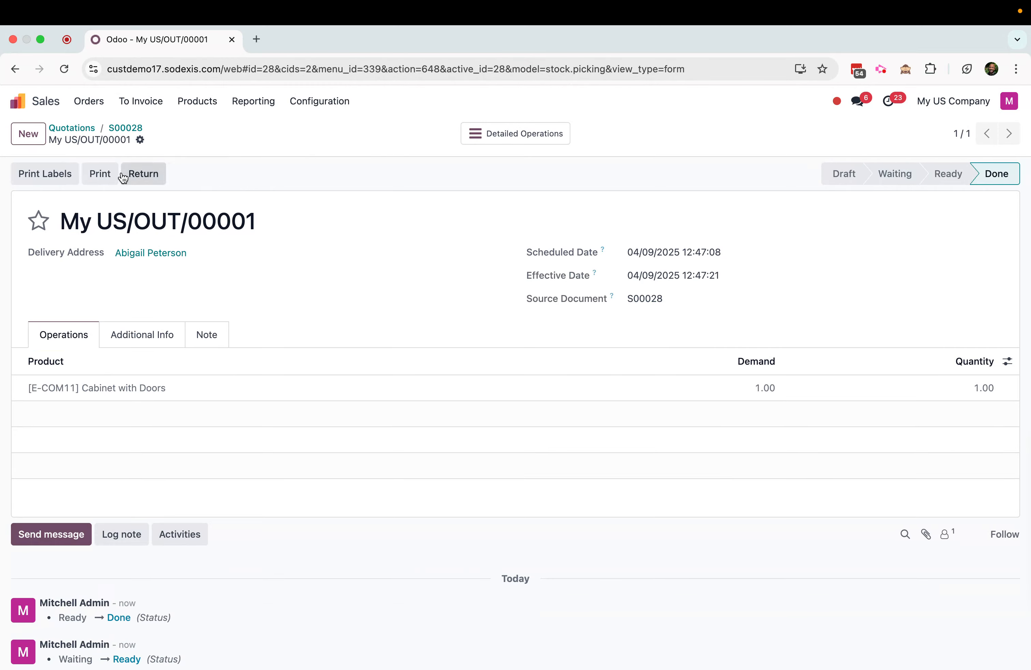
click(125, 128)
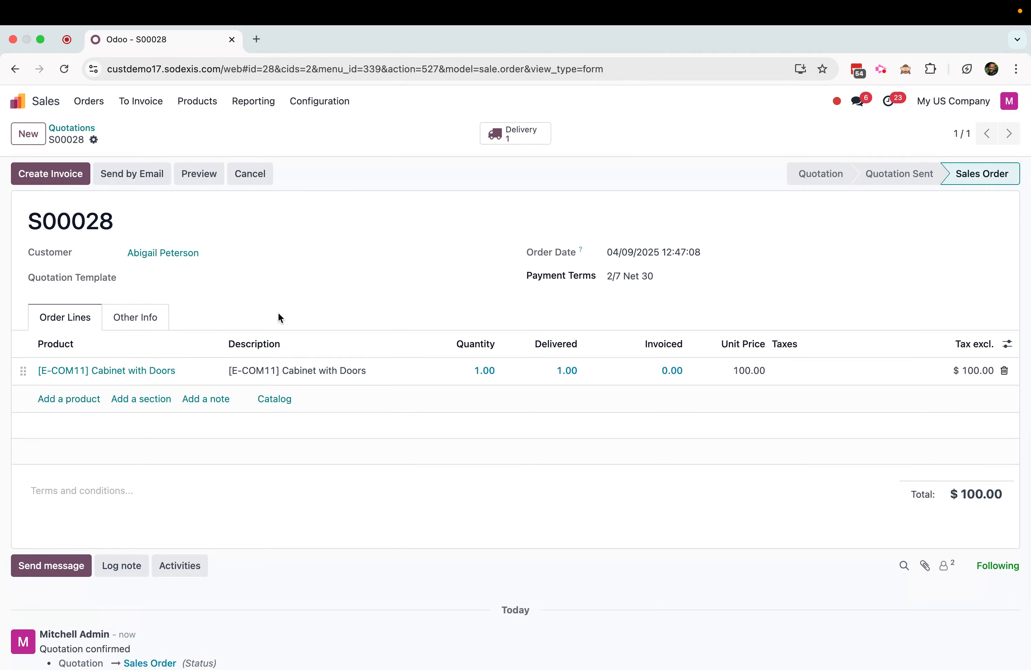
click(69, 174)
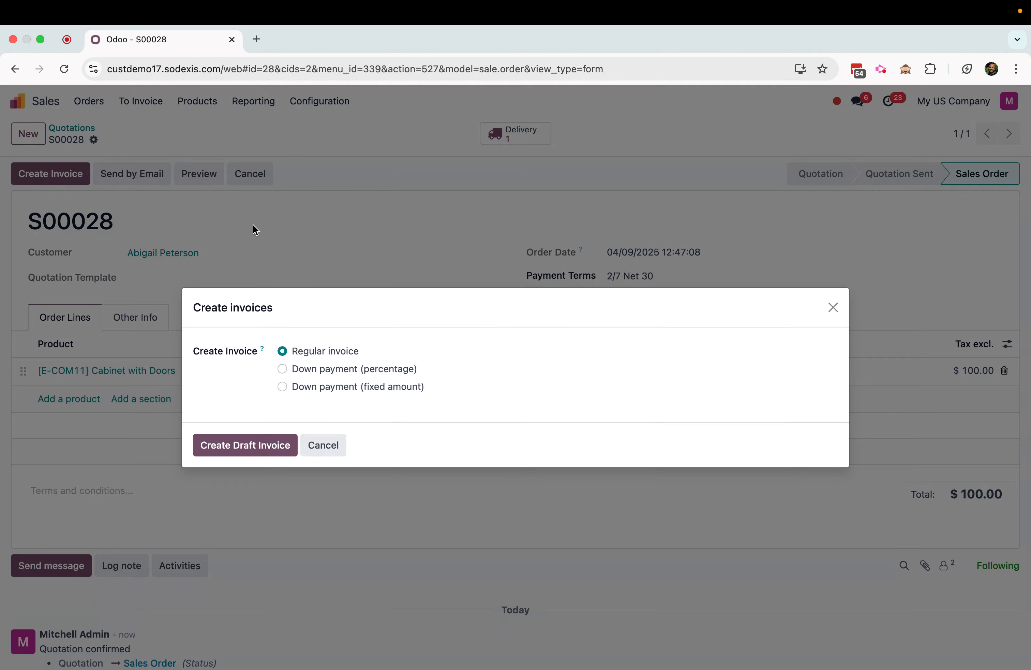
click(227, 450)
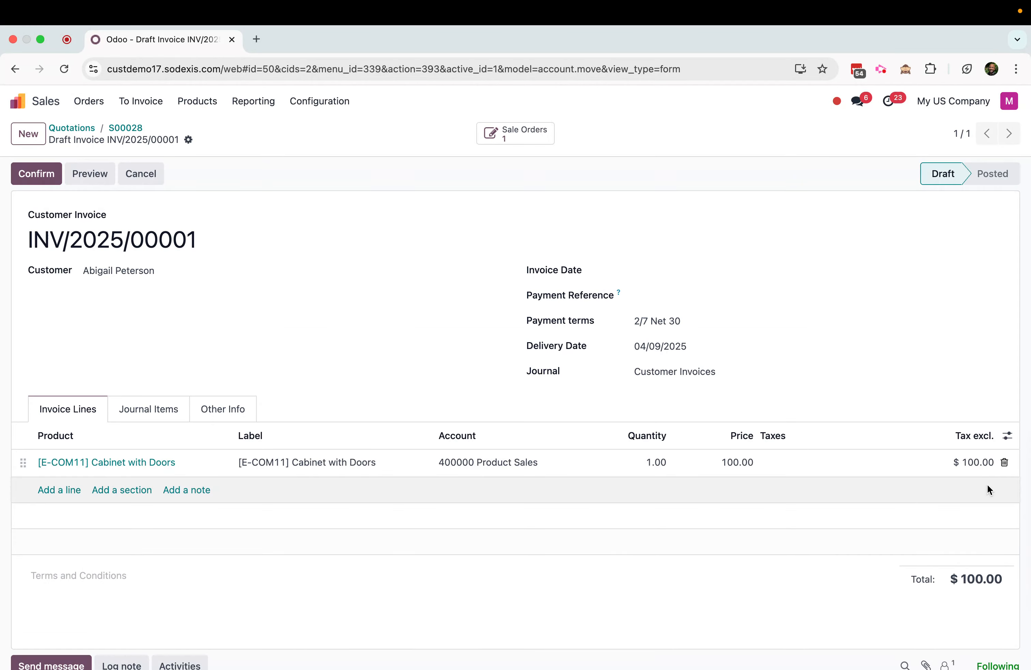
Confirm the customer invoice and register its $98.00 payment in the Bank journal with the Manual payment method
click(35, 174)
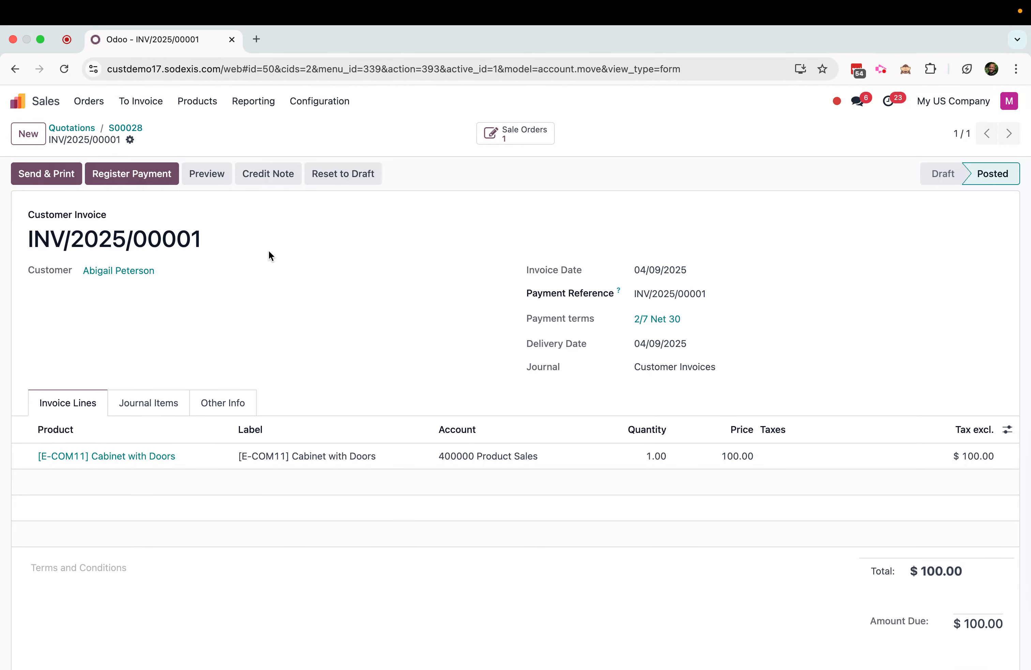
click(134, 172)
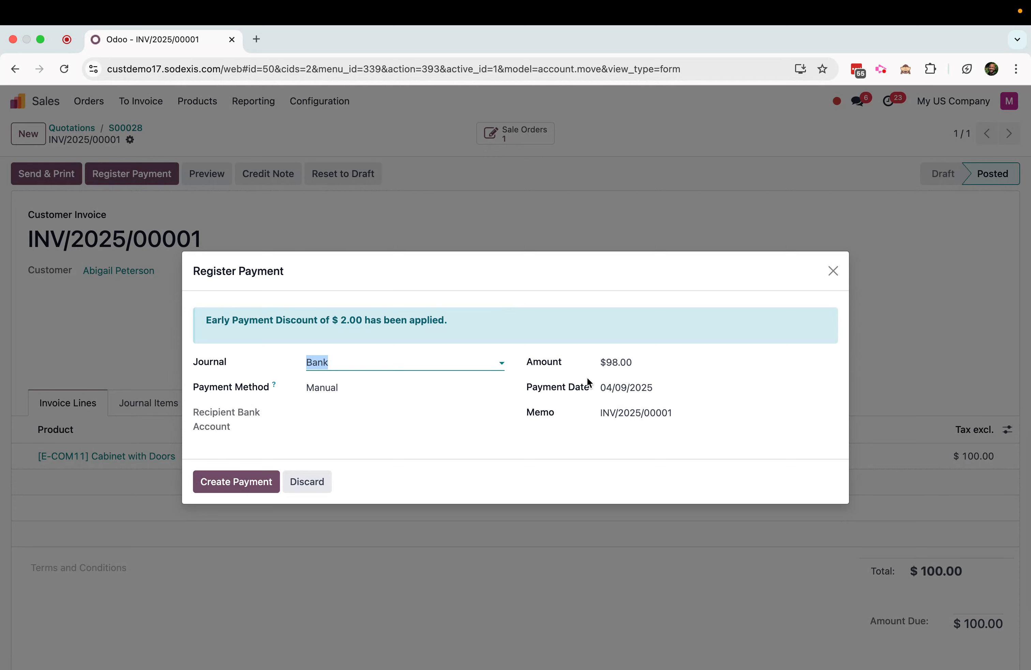
click(244, 481)
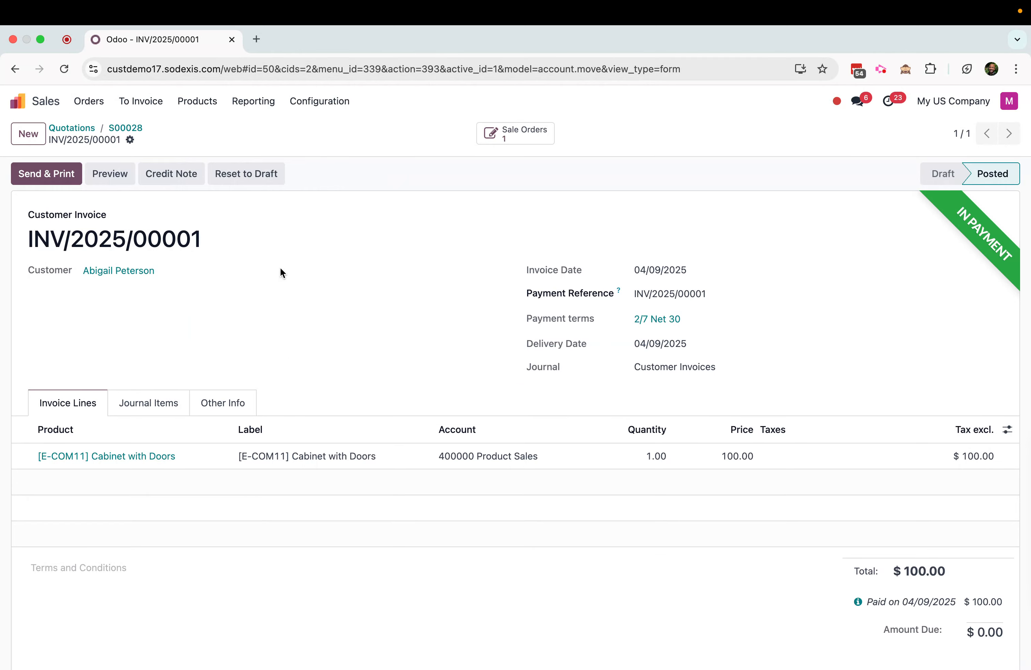
Open the payment linked to the paid invoice and examine its amount and the accounts in its journal entry
scroll(574, 342, down, 5)
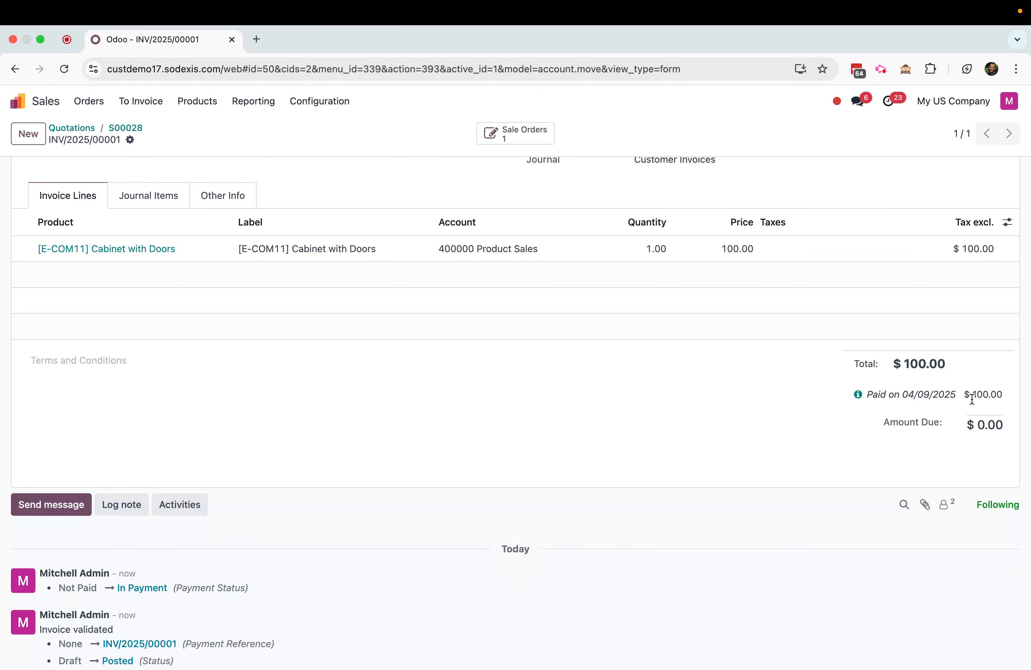
click(859, 396)
click(829, 441)
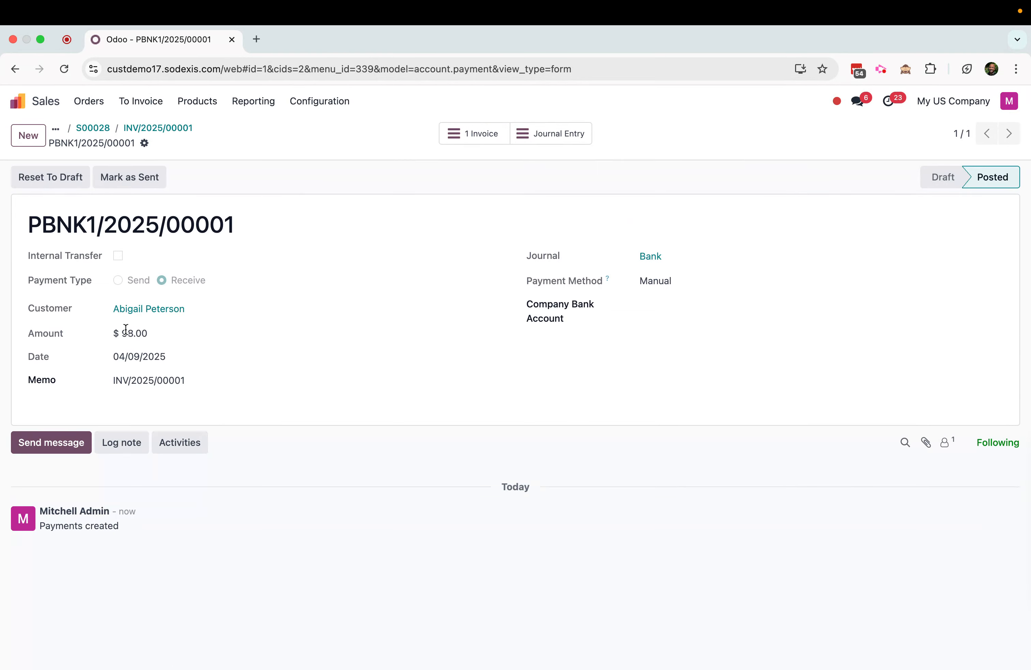
click(551, 134)
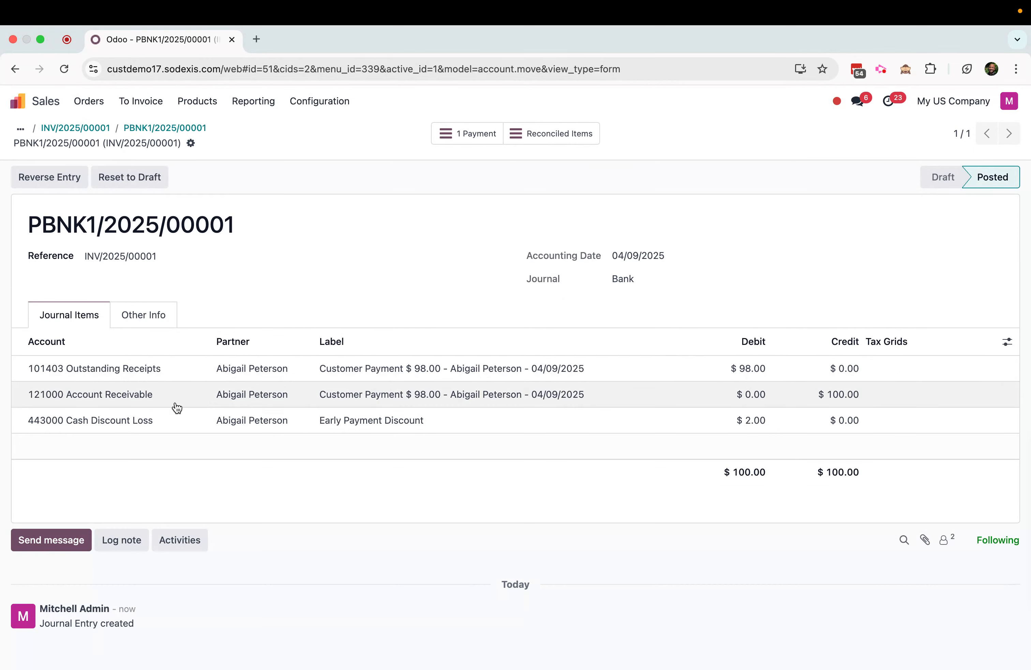